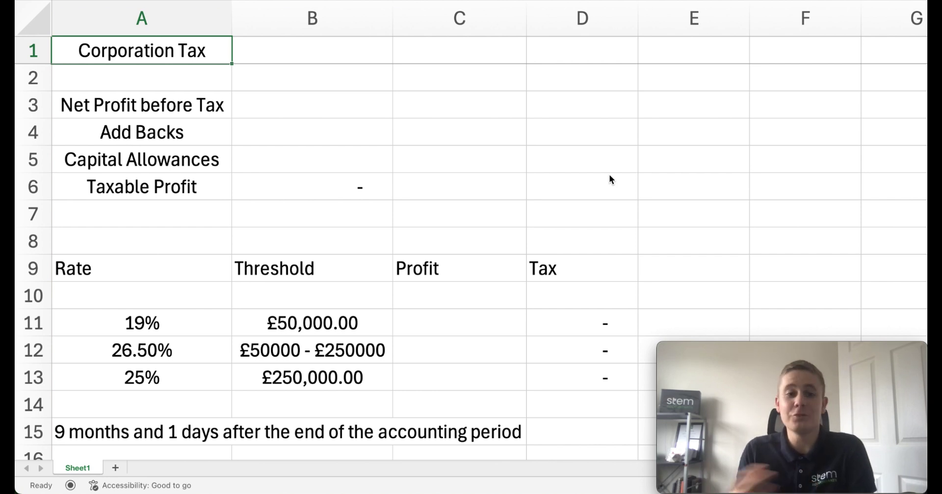
Step: Enter net profit 80,000, add backs 10,000 and capital allowances 20,000 in B3:B5, giving taxable profit 70,000.00
key("Down")
key("Down")
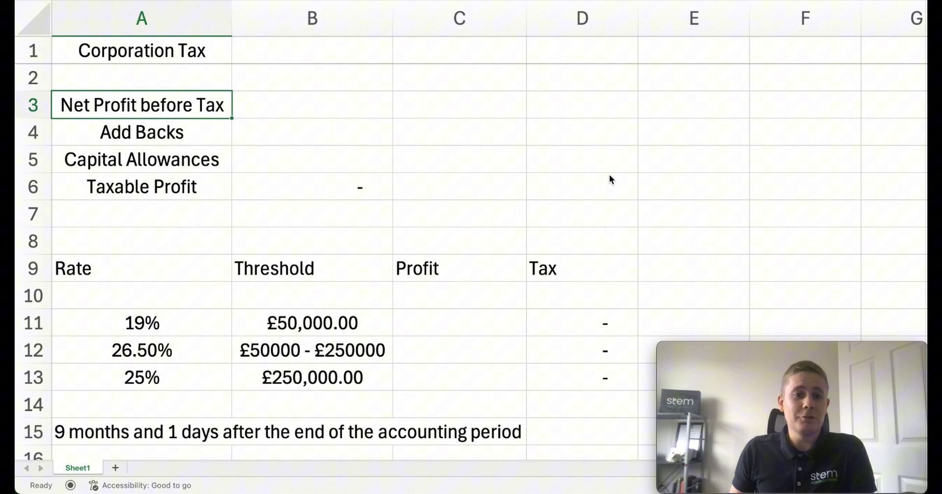
key("Right")
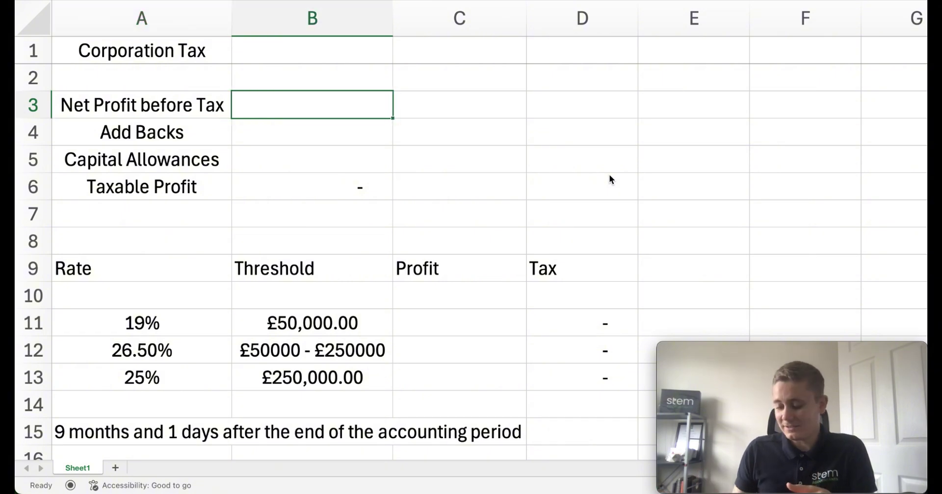
type("80000")
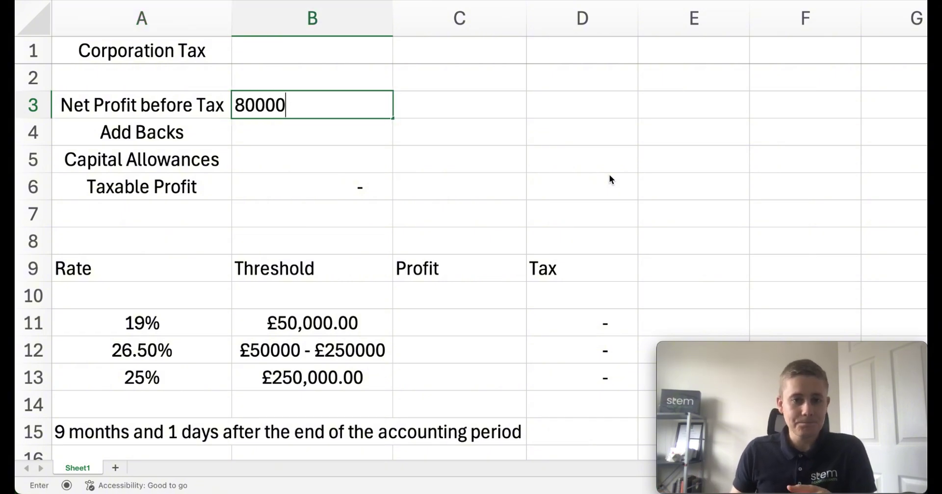
key("Return")
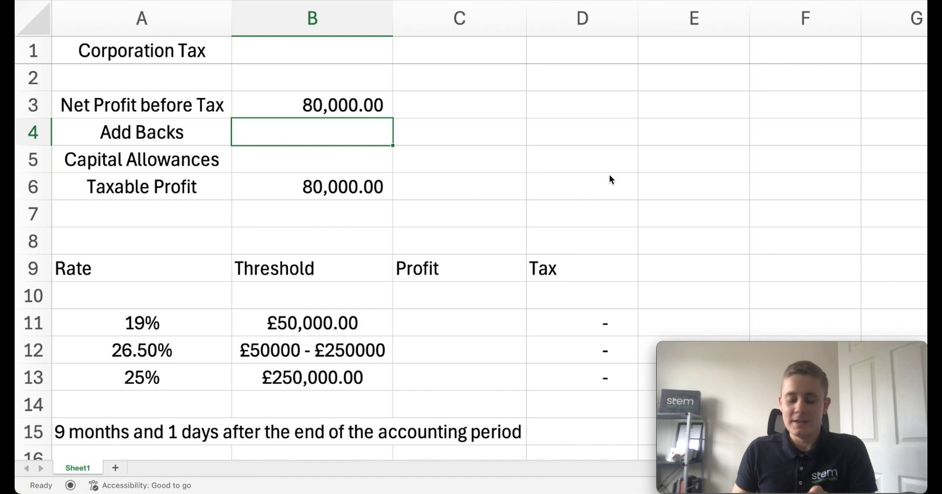
type("10")
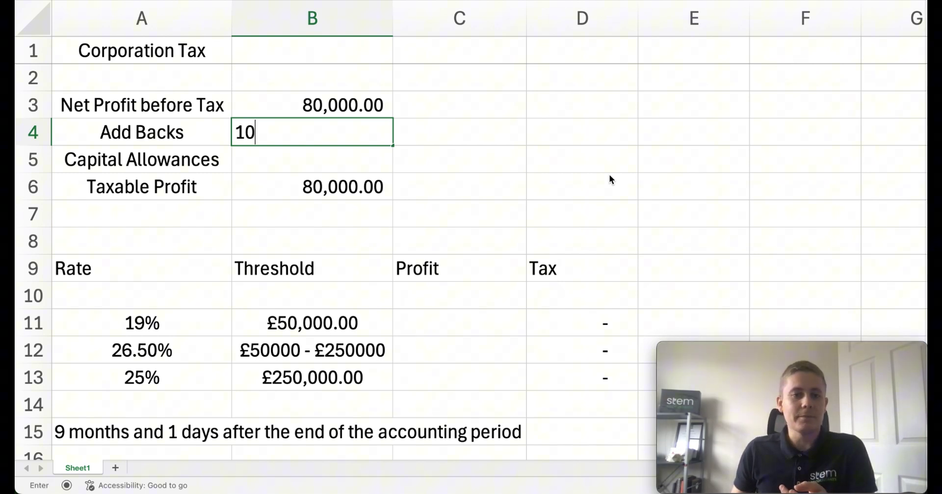
type(",00000")
key("Return")
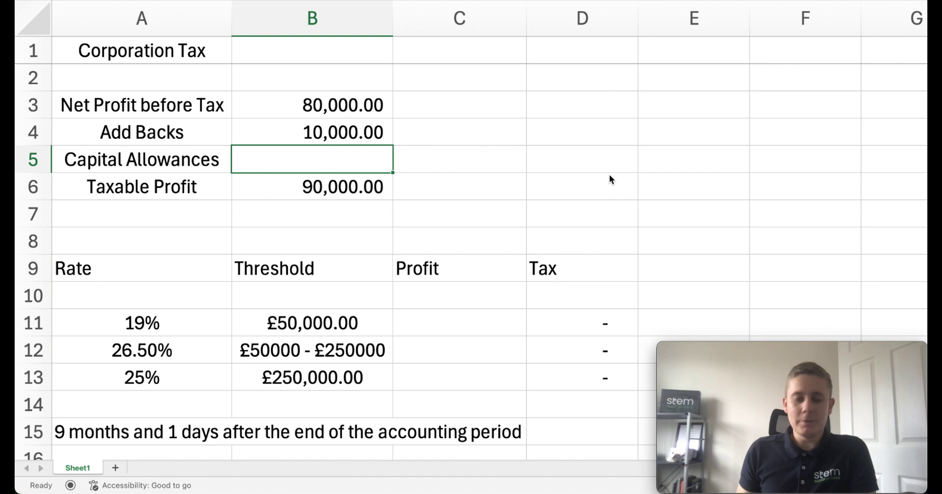
type("20000")
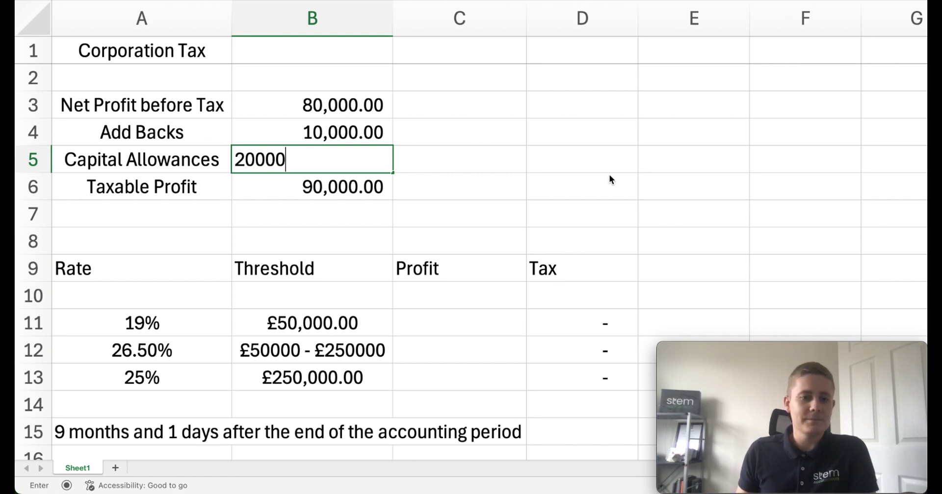
key("Return")
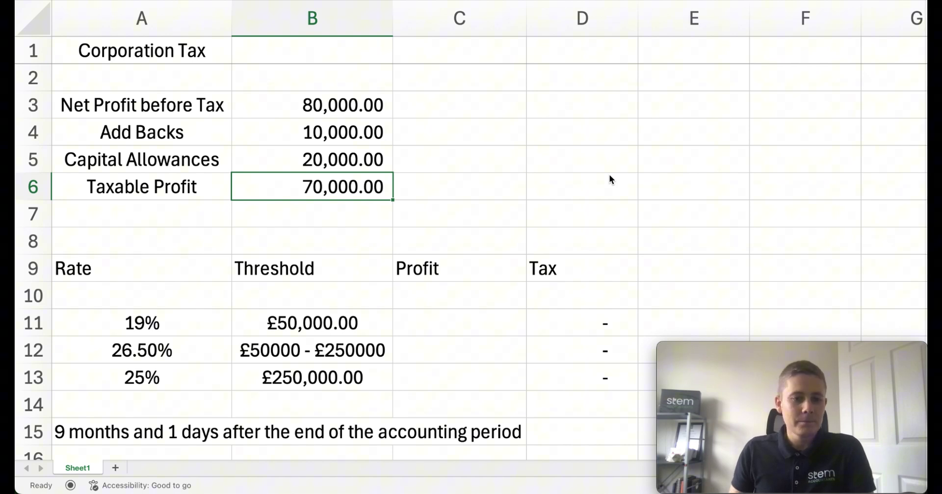
key("Down")
key("Down")
key("Down")
key("Down")
key("Left")
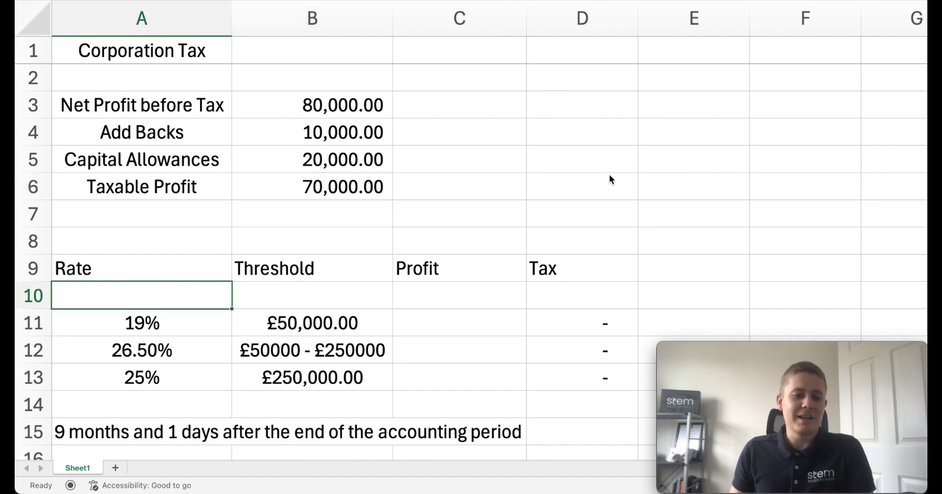
key("Down")
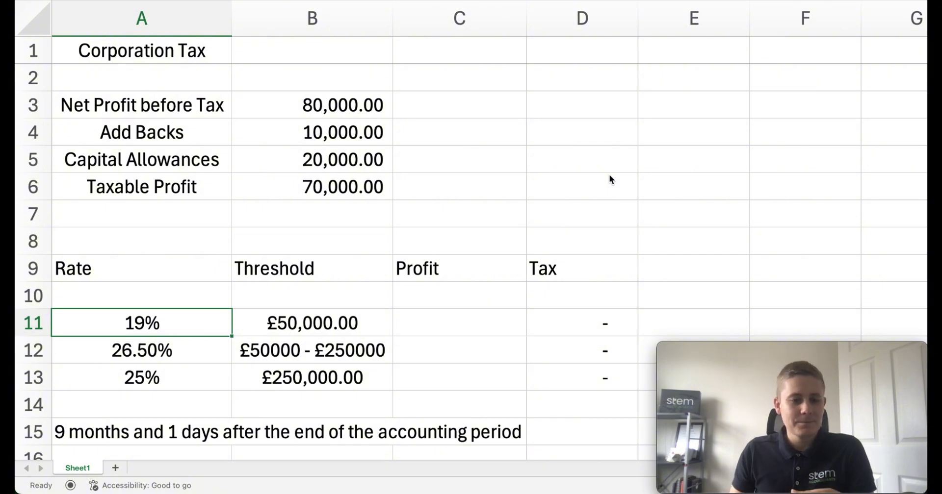
key("Down")
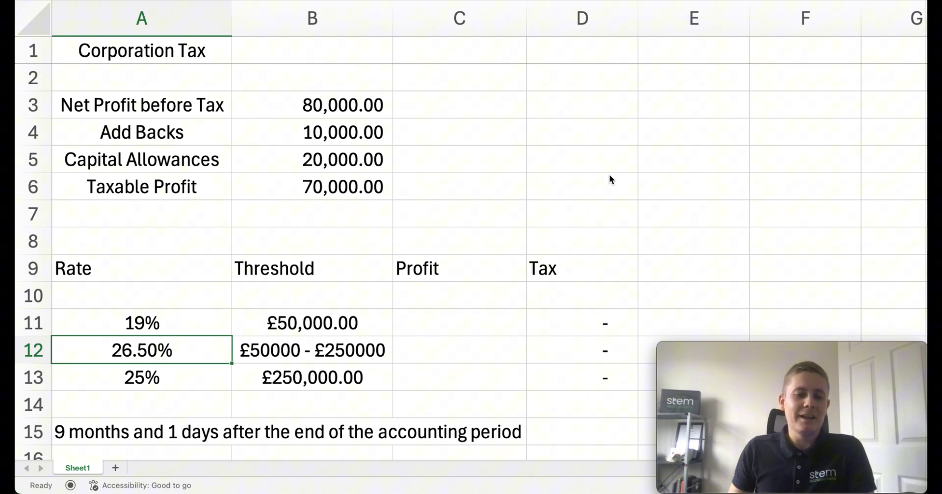
key("Down")
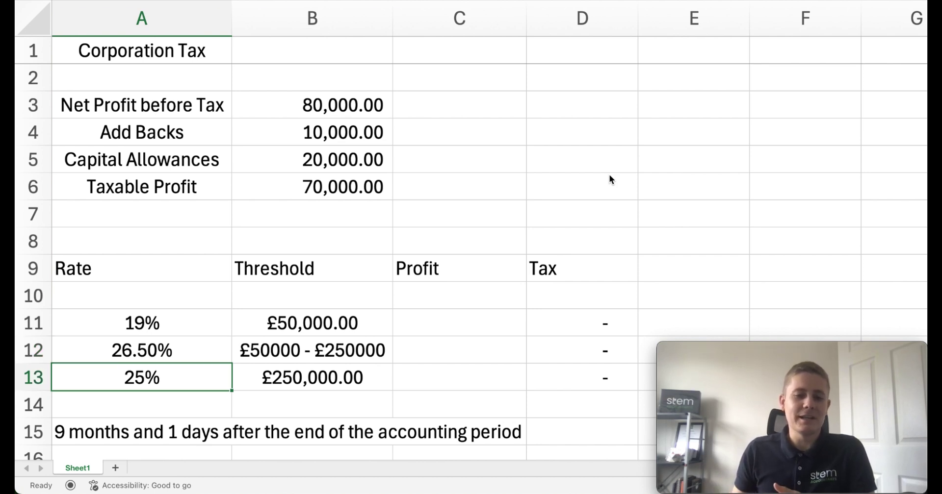
key("Right")
key("Up")
key("Up")
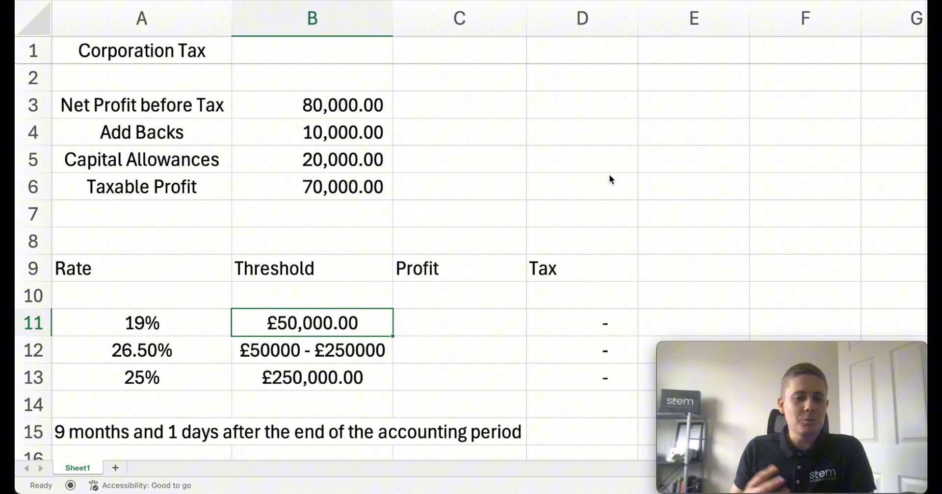
key("Down")
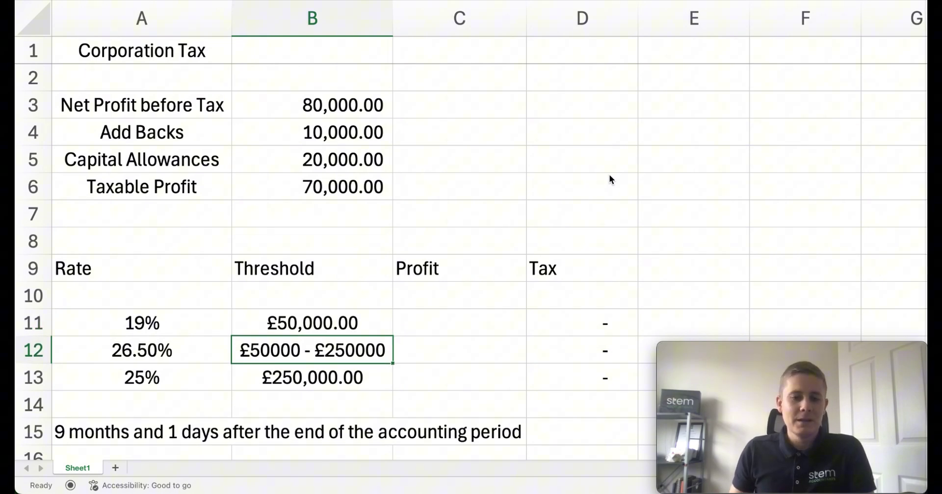
key("Left")
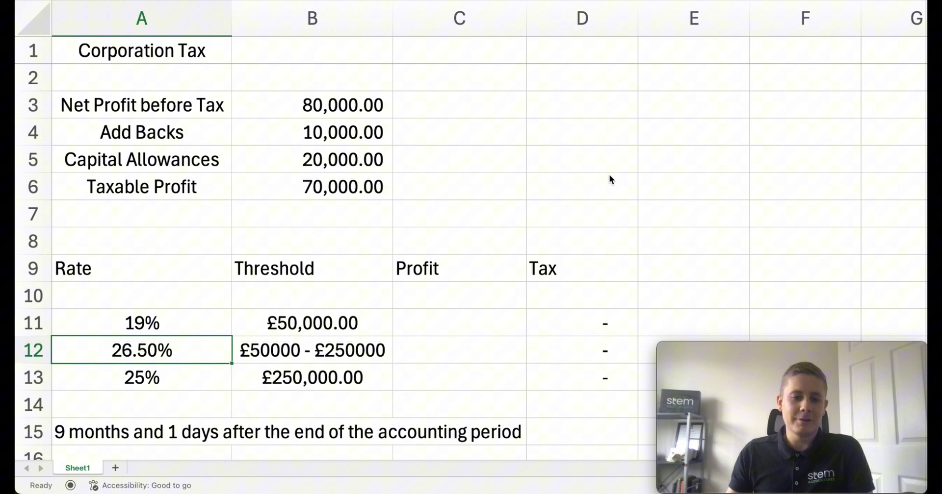
Step: Enter 50,000 as the 19% band profit and check its 9,500.00 tax
key("Right")
key("Right")
key("Up")
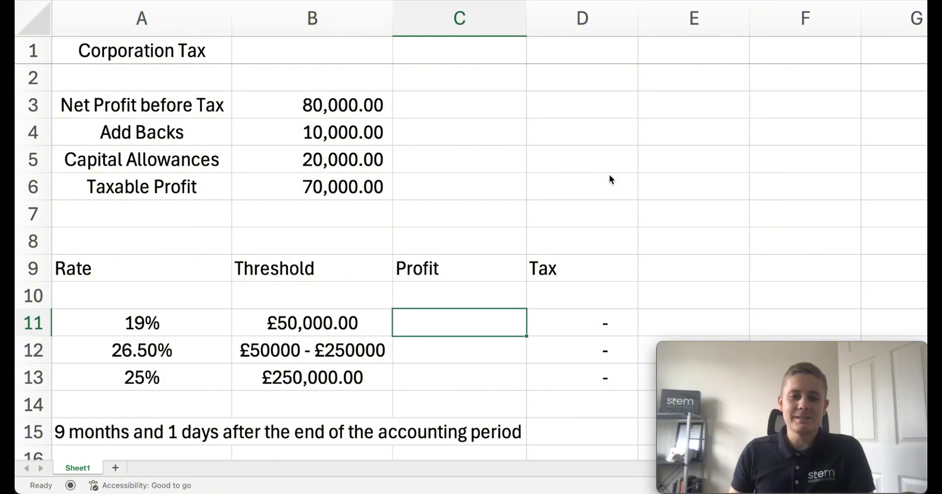
type("50")
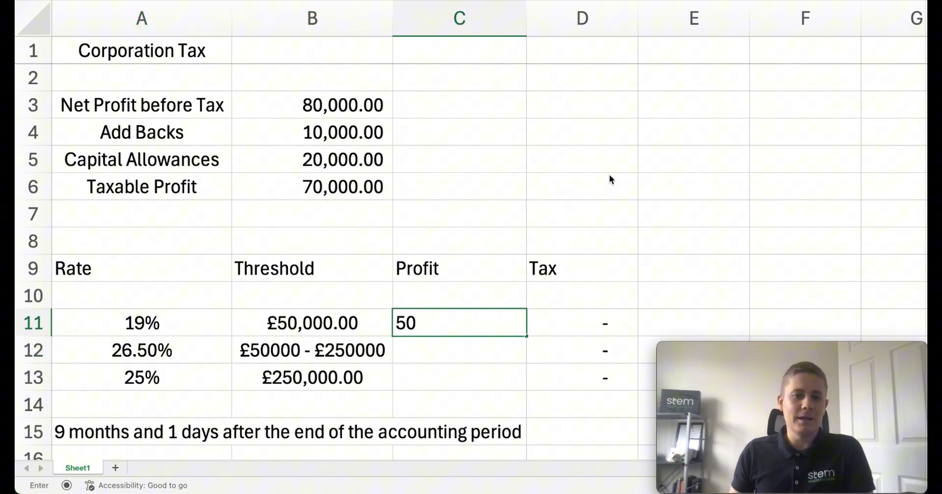
type(",000")
key("Return")
key("Up")
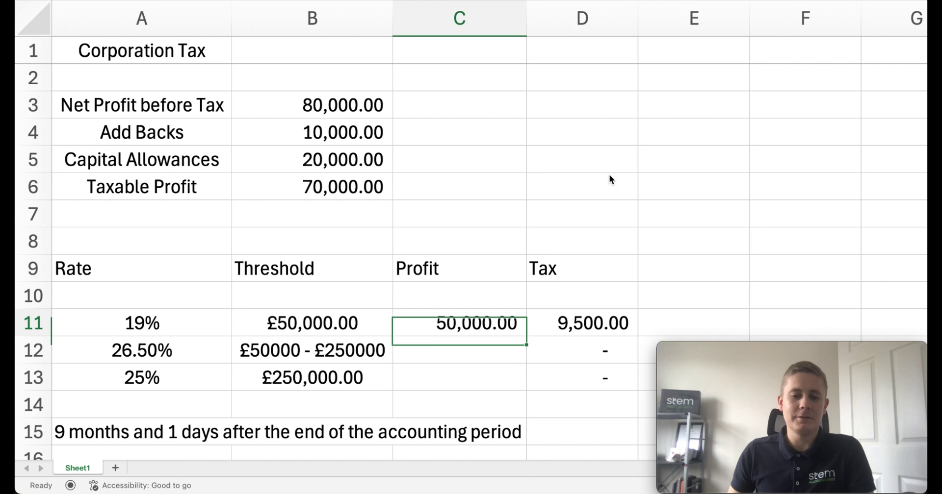
key("Right")
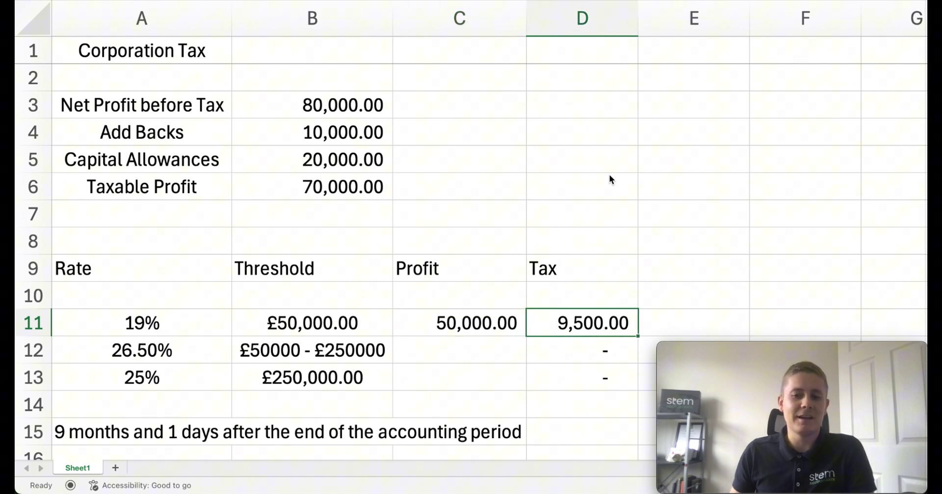
Step: Enter 200,000 as the 26.5% band profit and check its 53,000.00 tax
key("Down")
key("Left")
key("Left")
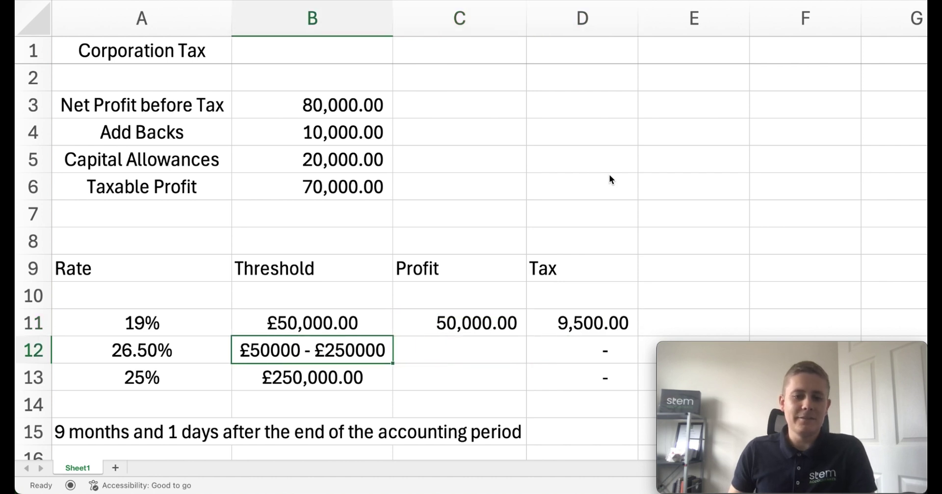
key("Right")
type("20")
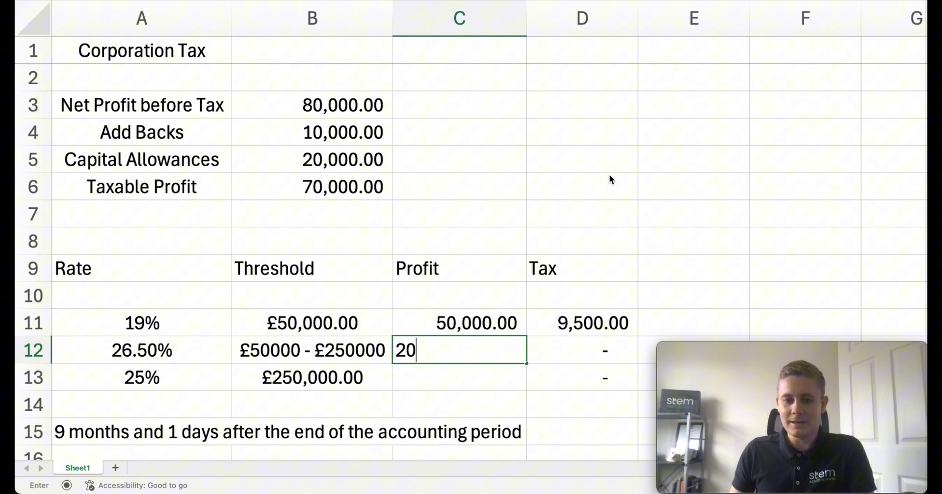
type("0000")
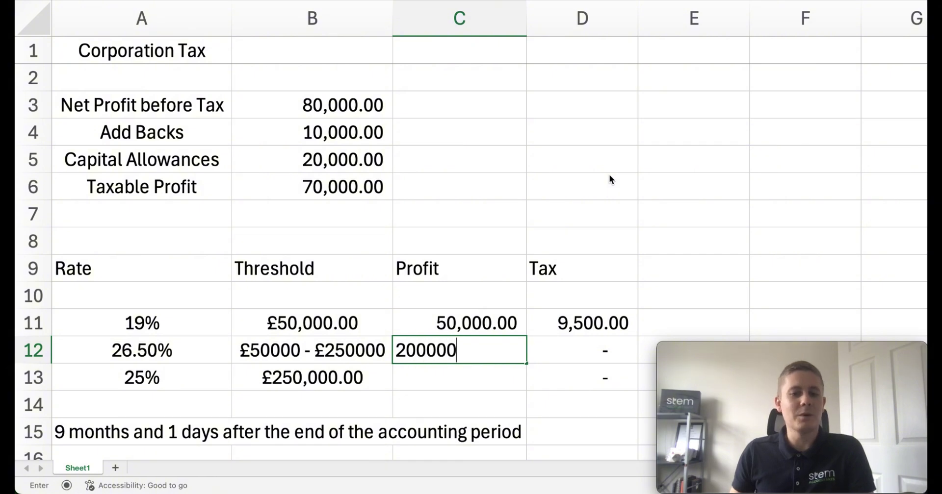
key("Return")
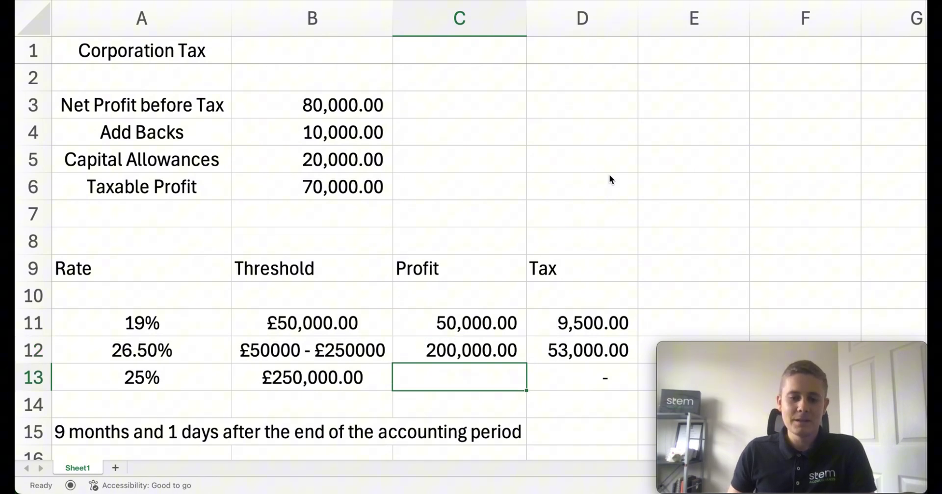
key("Up")
key("Right")
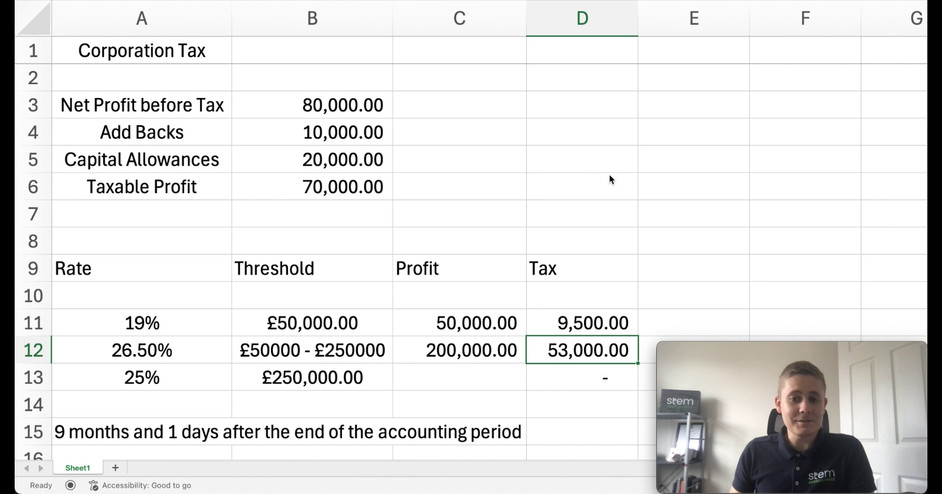
Step: Select the two calculated tax amounts, 9,500.00 and 53,000.00
key("Left")
key("Left")
key("Right")
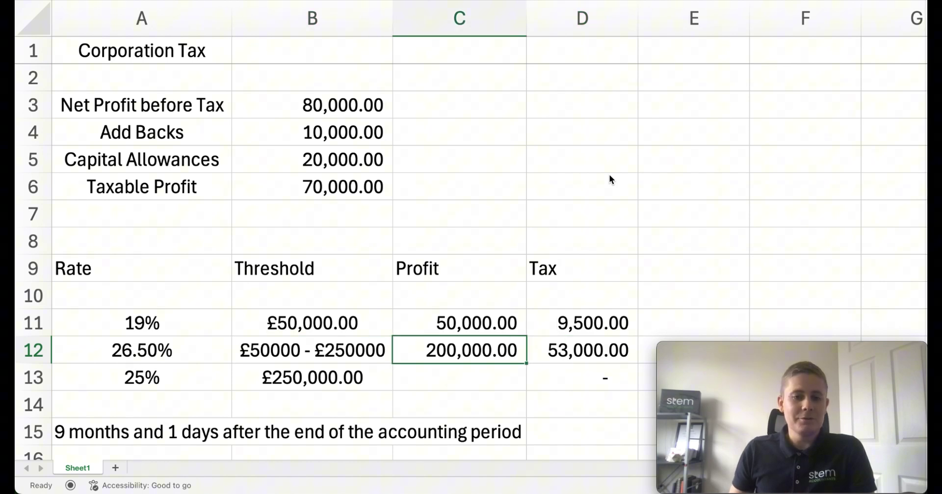
key("Up")
key("Down")
key("Right")
key("shift+Up")
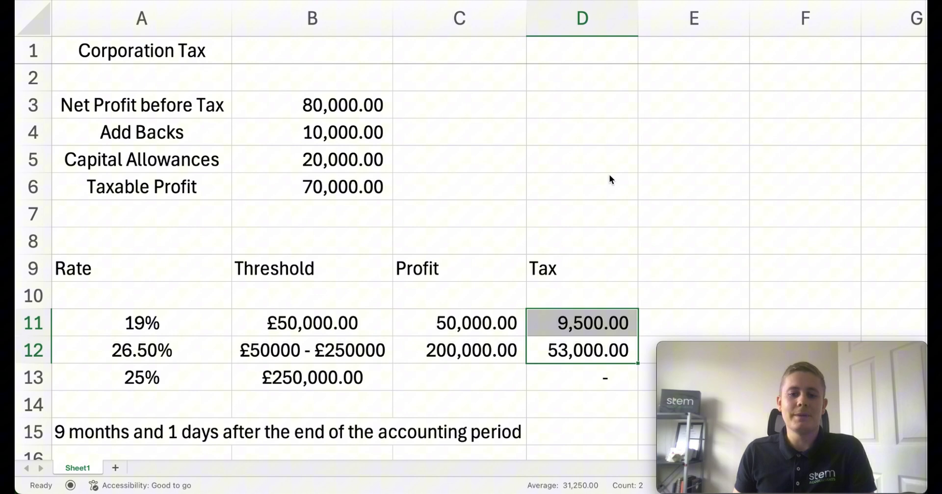
Step: Enter 250,000 in C13 for the 25% band and check its 62,500.00 tax
key("Down")
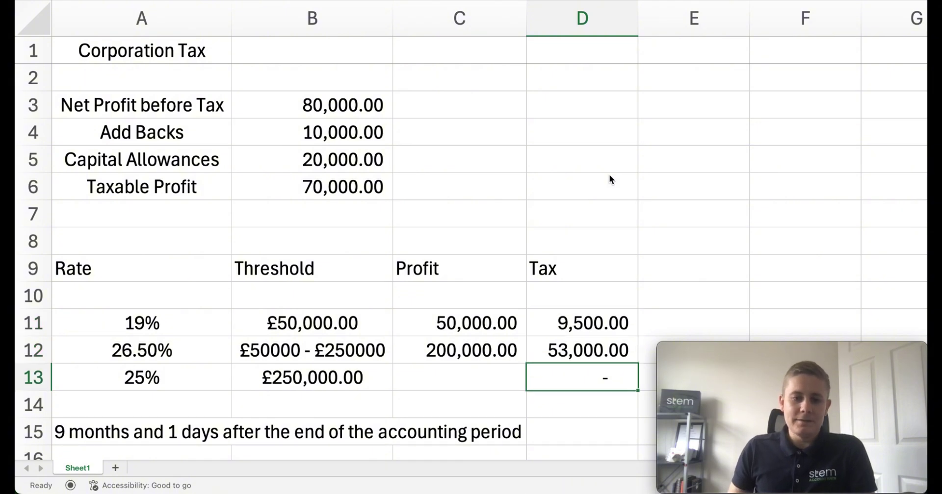
key("Left")
type("250")
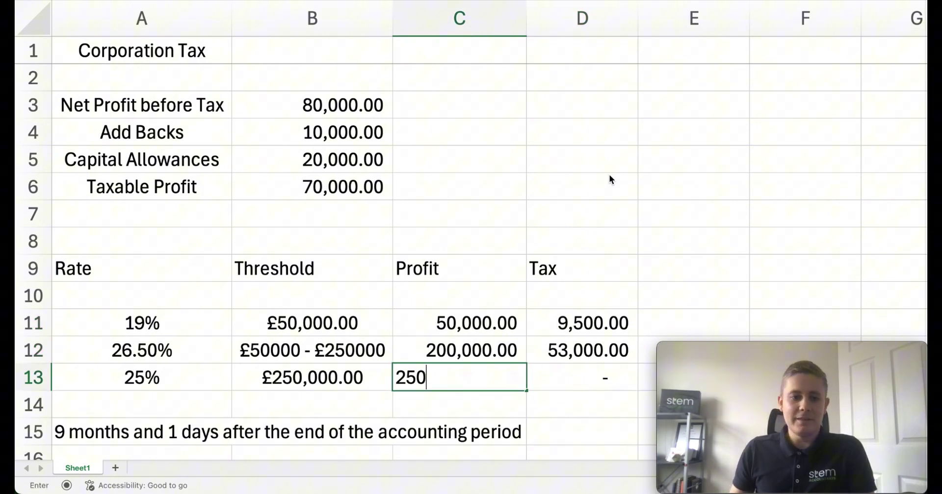
type("000")
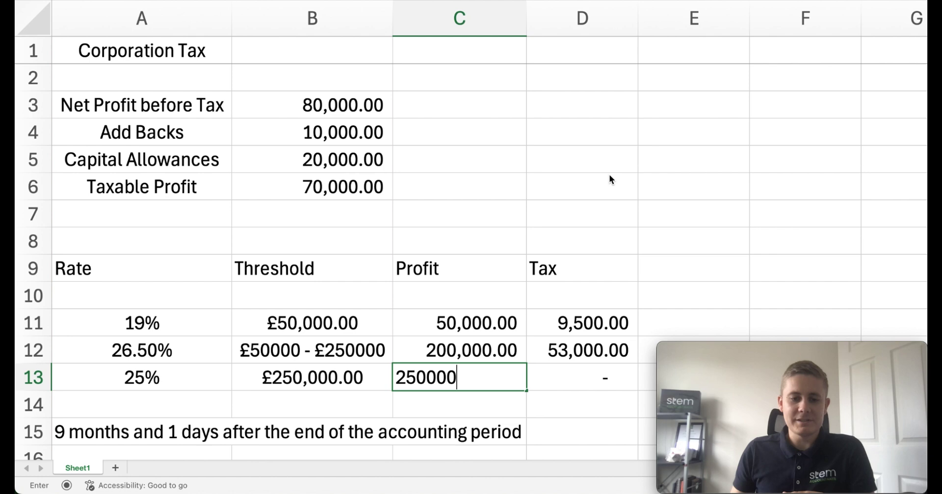
key("Return")
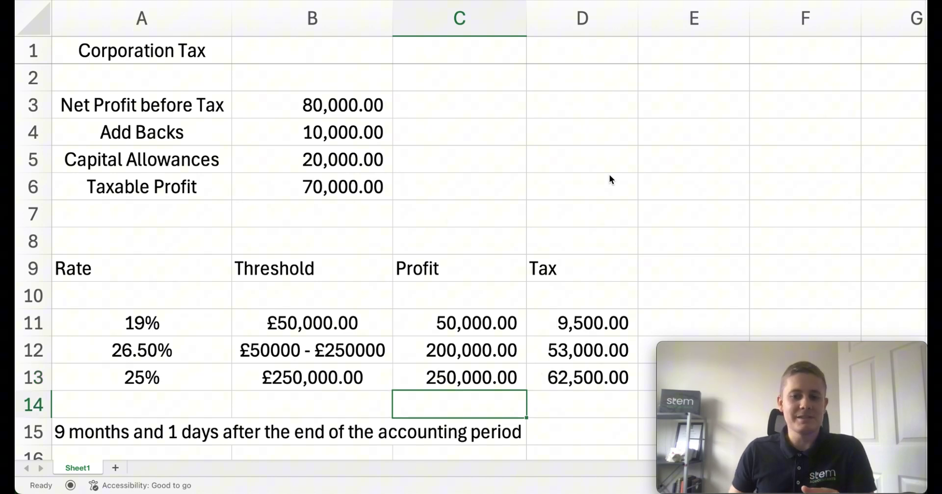
key("Up")
key("Right")
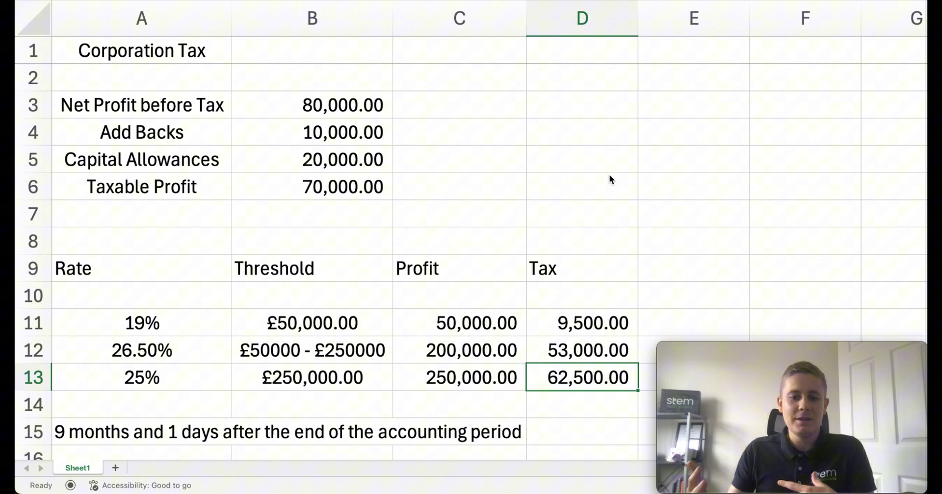
key("Up")
key("Left")
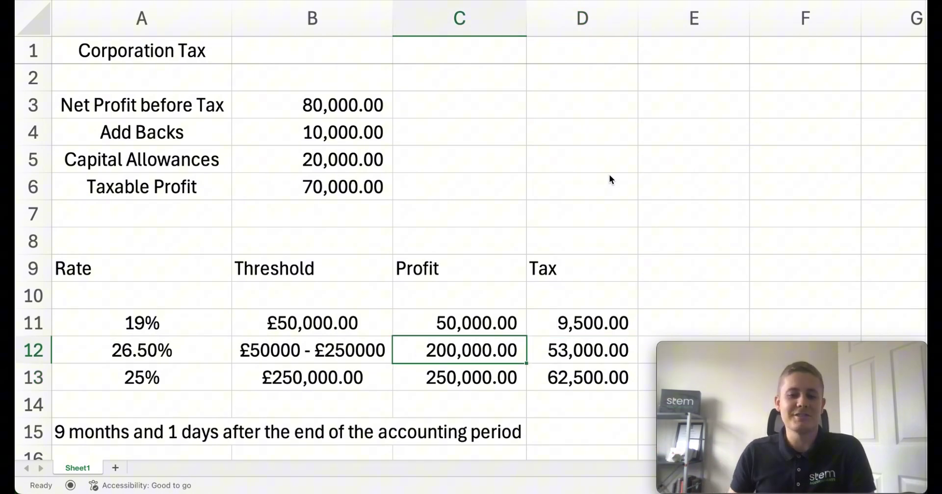
key("Down")
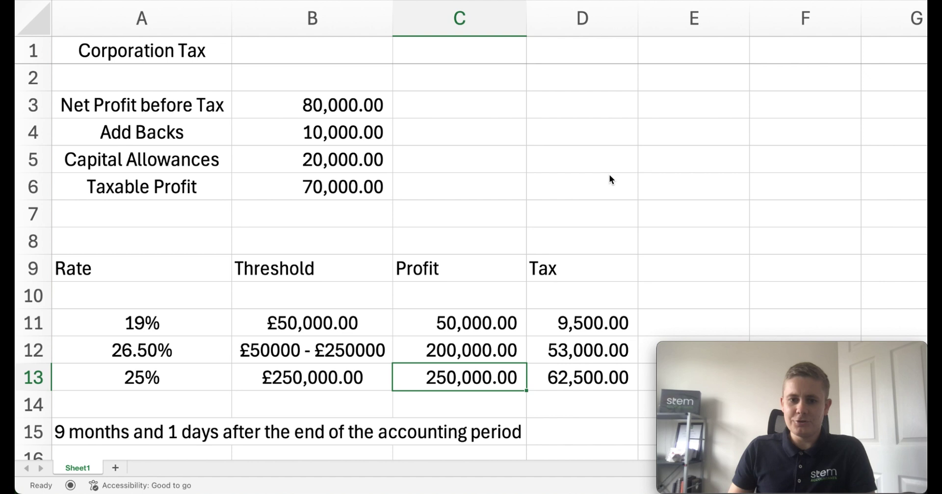
Step: Clear the three band profit amounts in C11:C13
key("Delete")
key("Up")
key("Delete")
key("Up")
key("Delete")
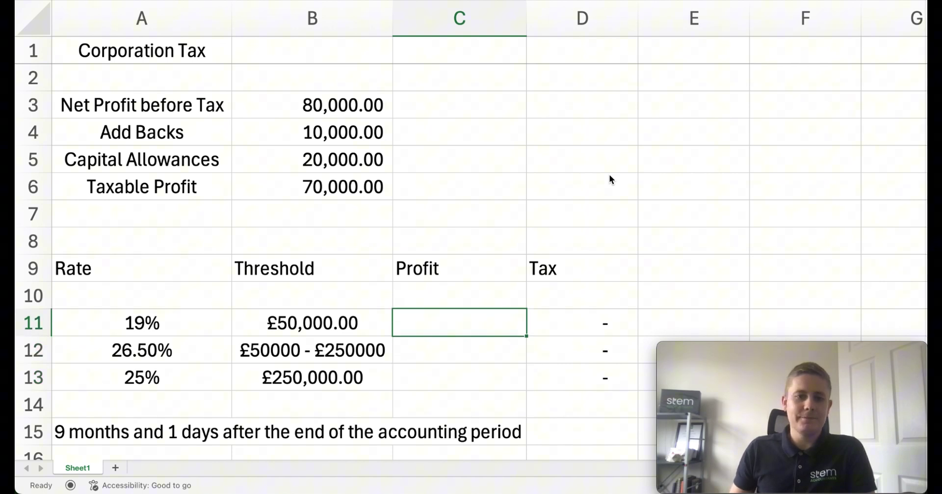
Step: Enter 50,000 as the 19% band profit, giving tax of 9,500.00
type("50")
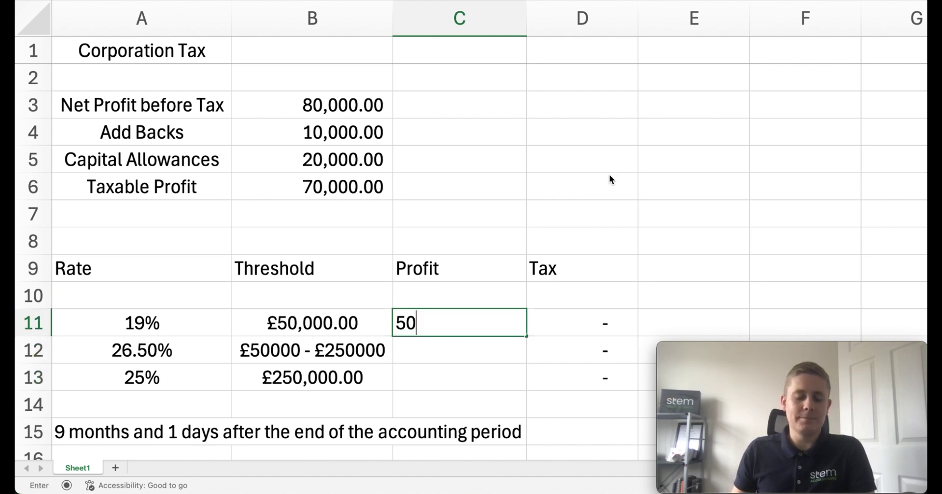
type(",000")
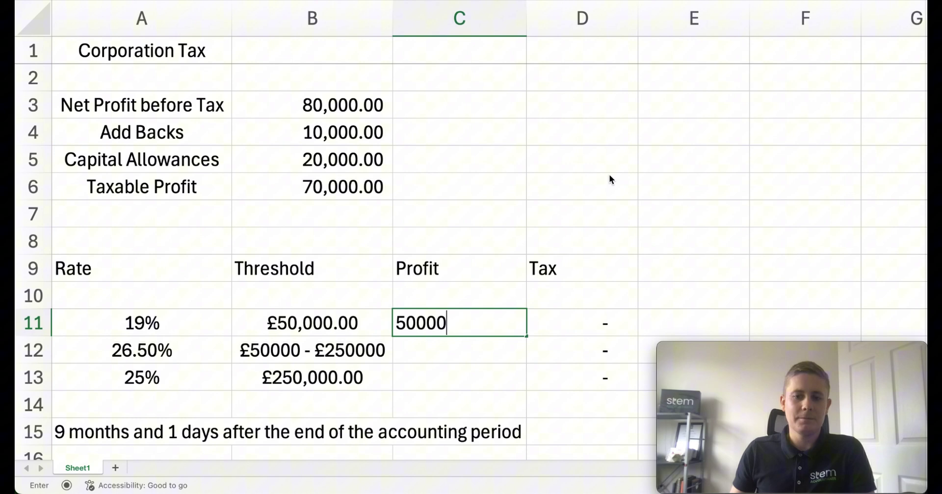
key("Return")
key("Up")
key("Right")
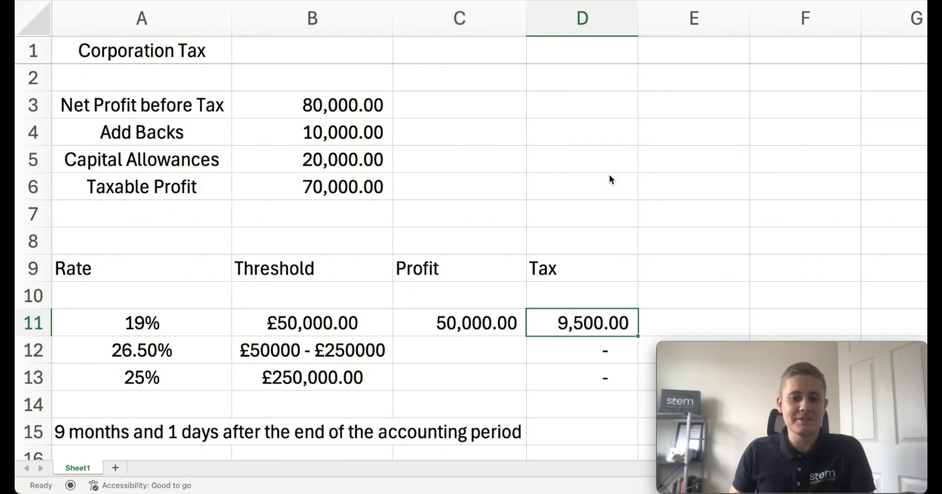
Step: Enter 20,000 as the 26.5% band profit, giving tax of 5,300.00
key("Down")
key("Left")
type("20000")
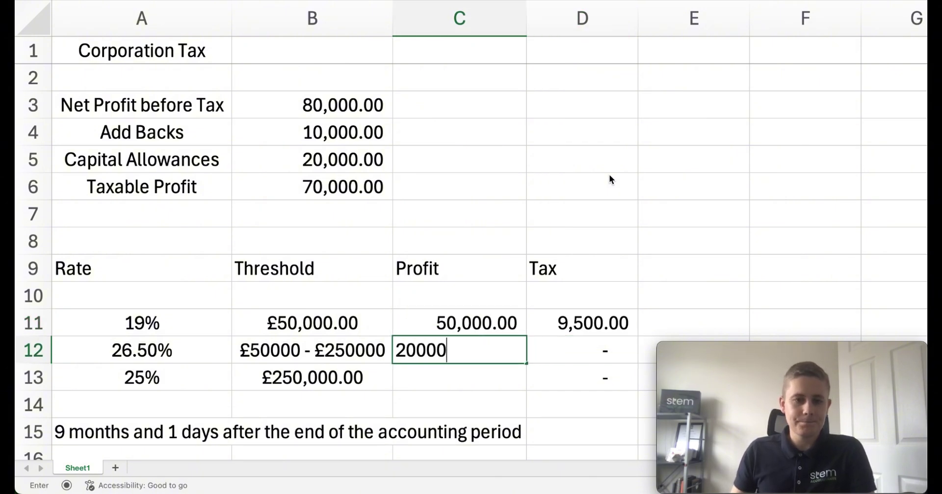
key("Return")
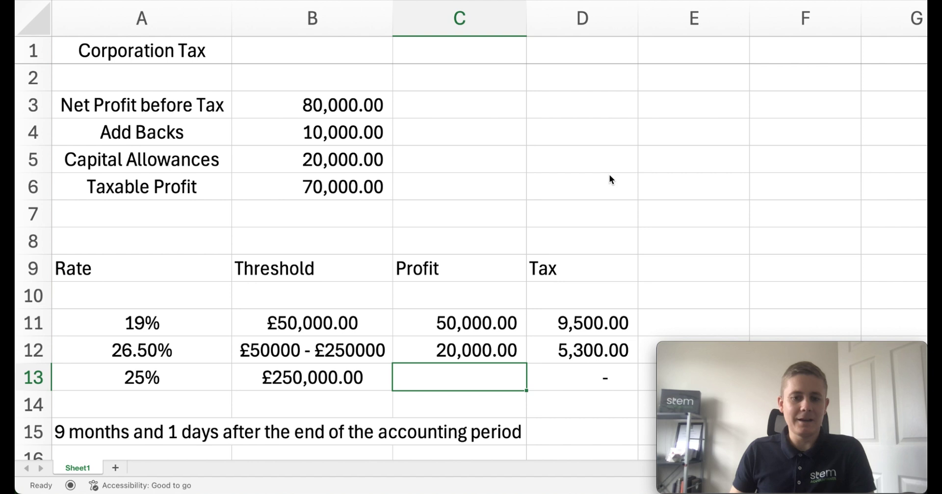
key("Up")
key("Right")
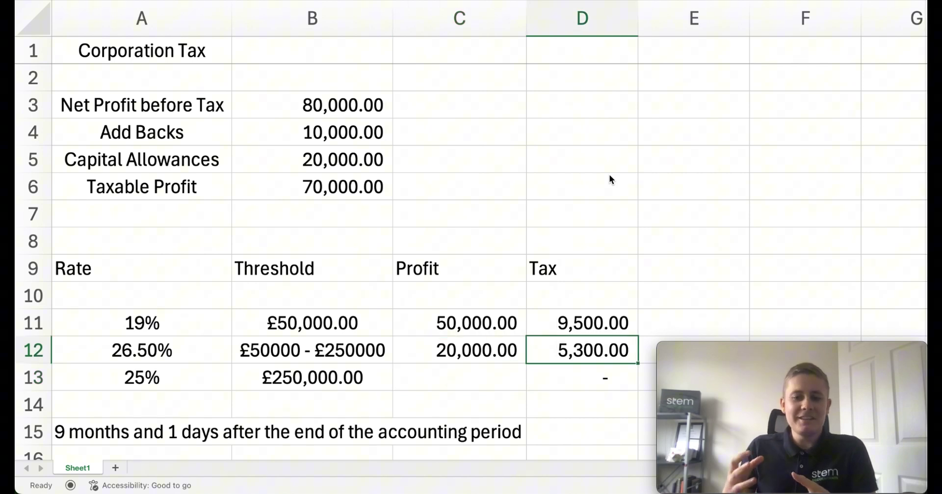
key("Left")
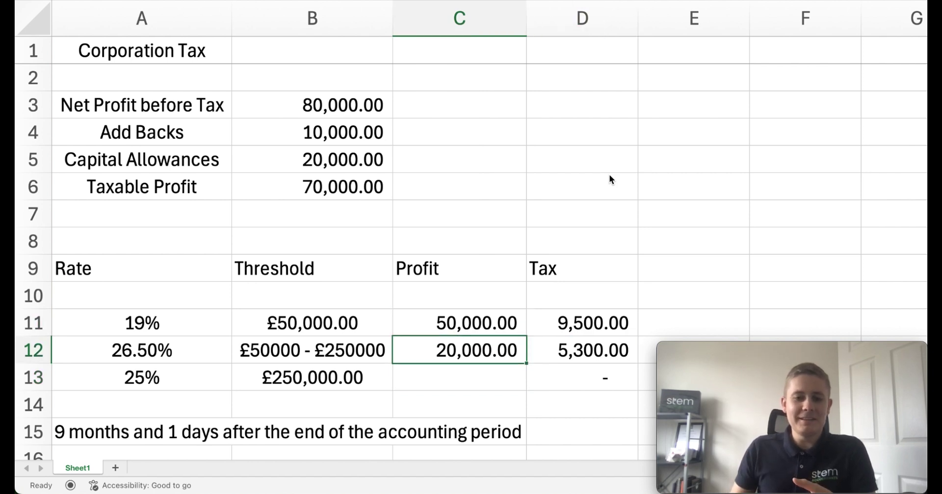
key("Up")
key("Down")
key("Right")
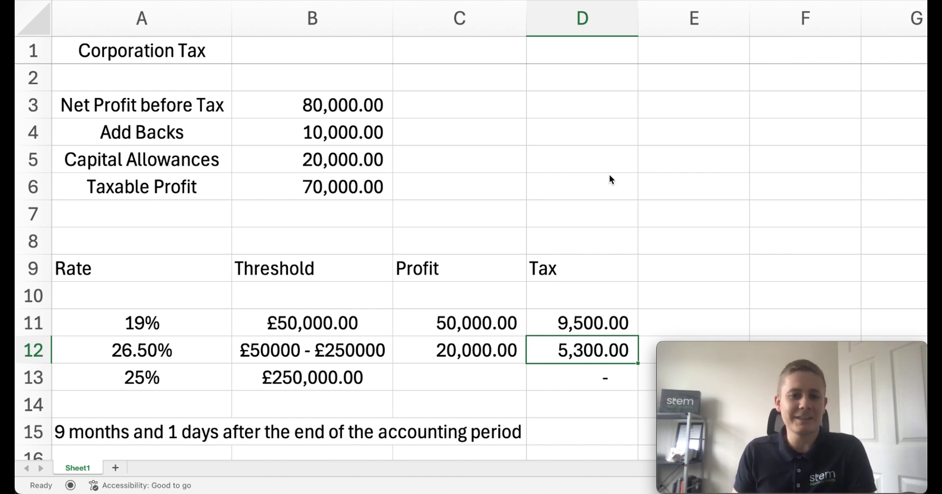
key("Left")
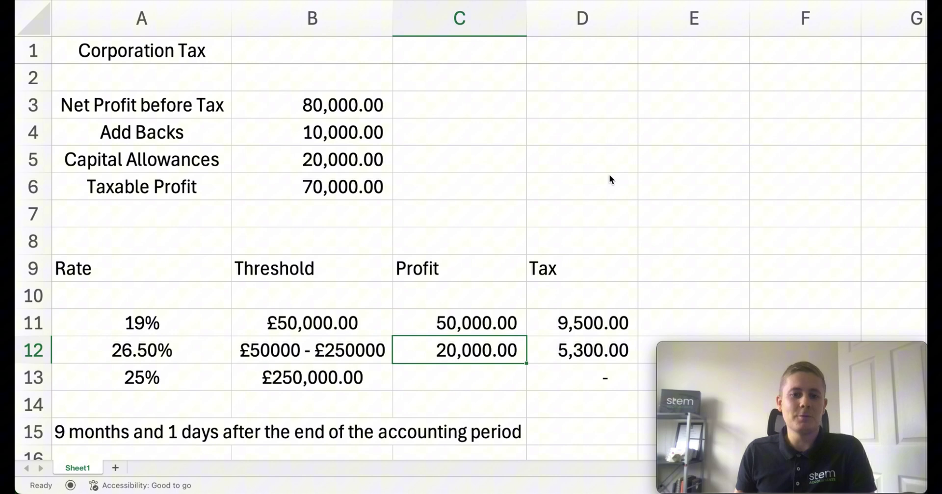
key("Up")
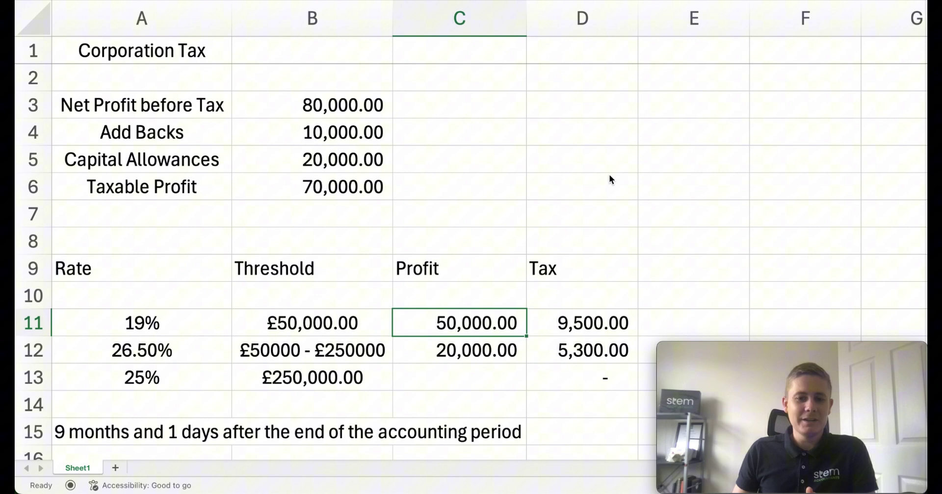
key("Down")
key("Left")
key("Left")
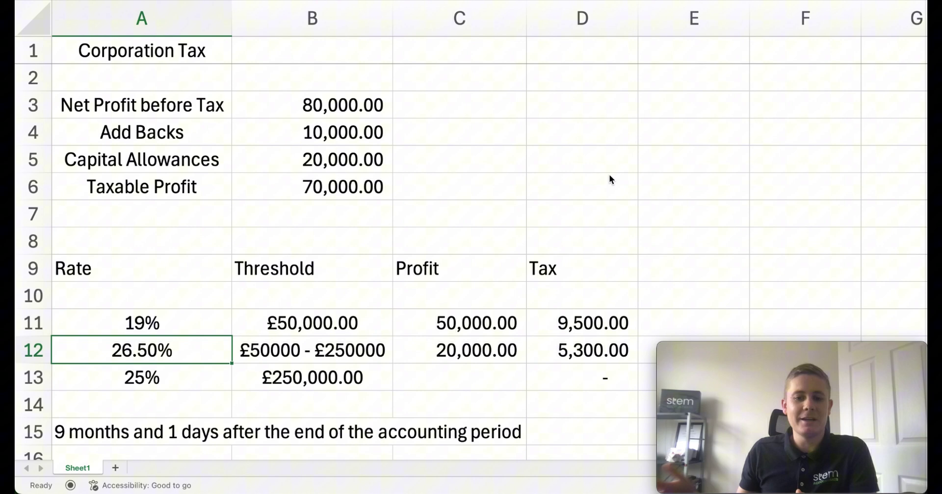
key("Down")
key("Down")
key("Down")
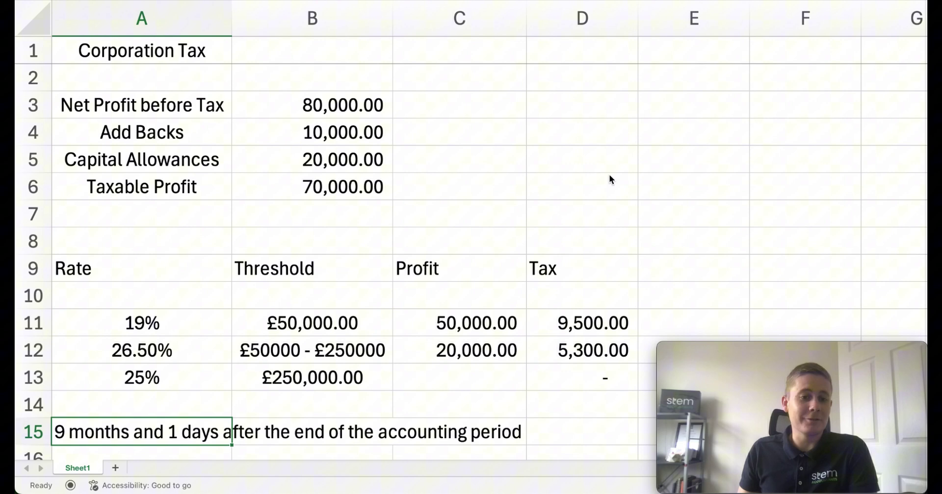
key("Up")
key("Up")
key("Up")
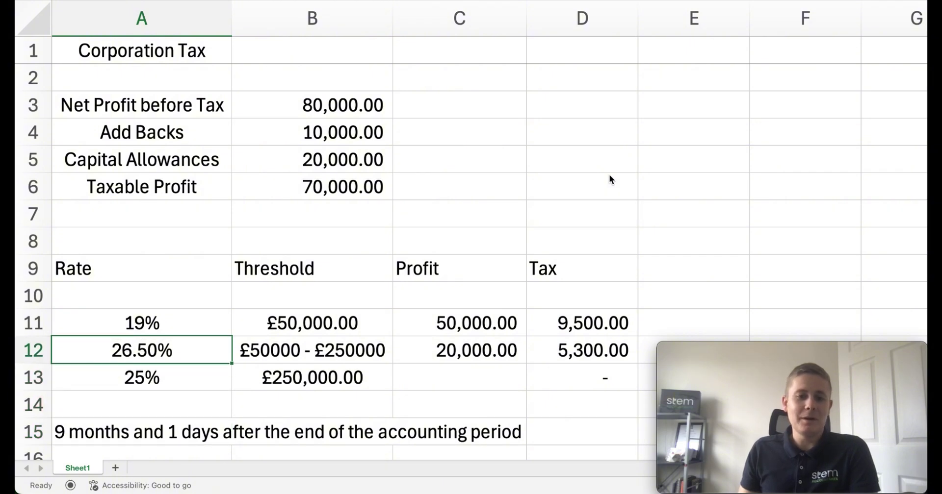
key("Right")
key("Up")
key("Down")
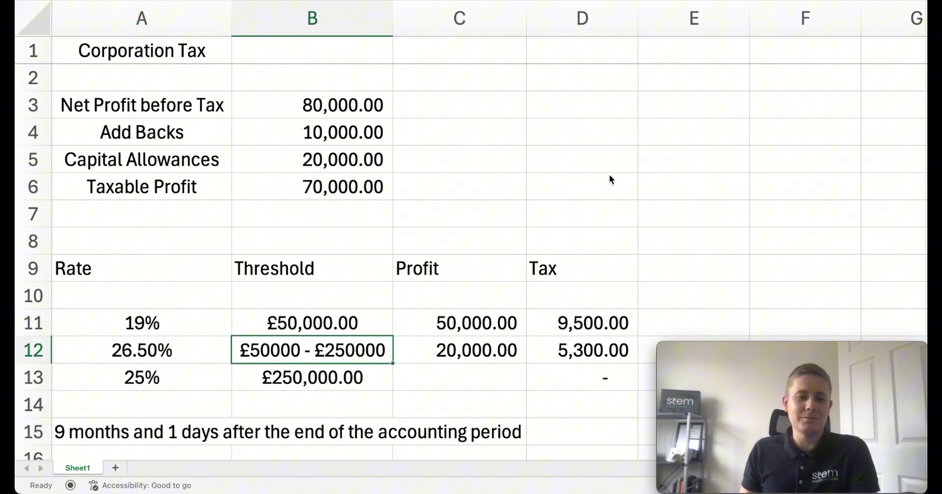
key("Left")
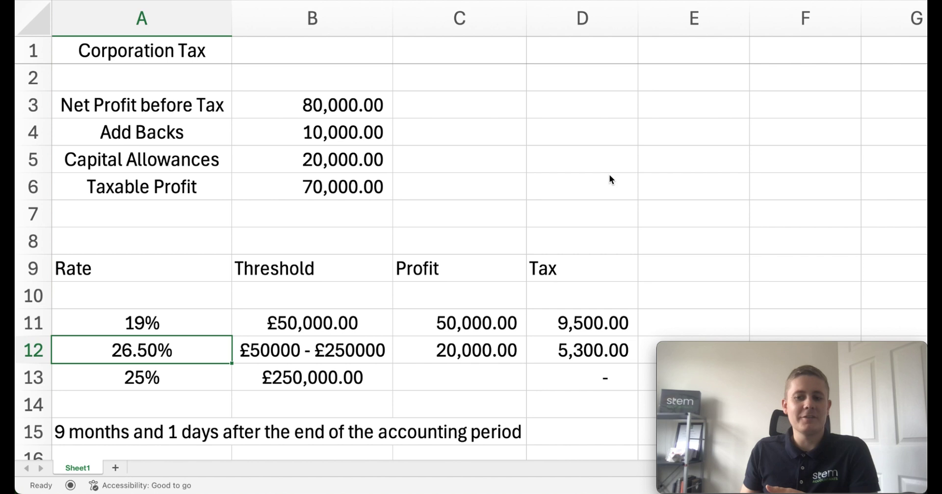